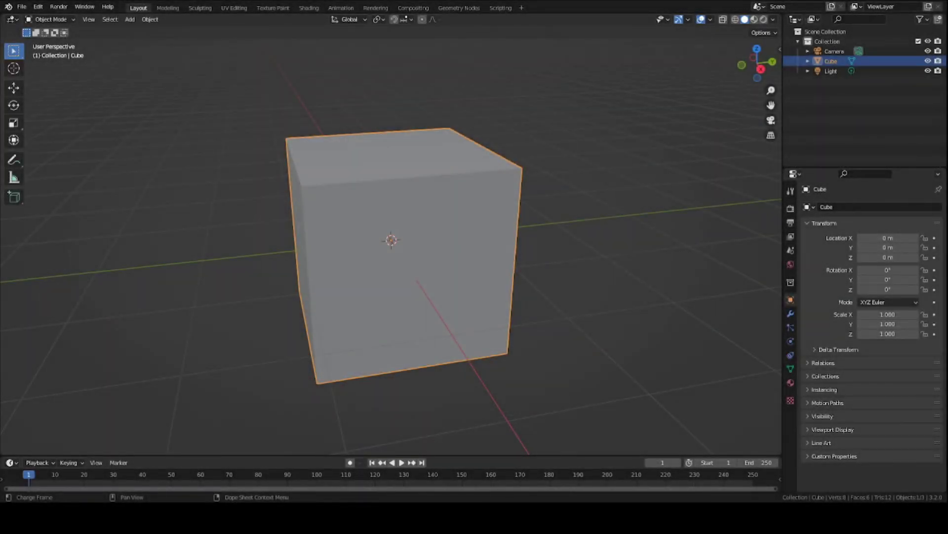
Switch the cube to Edit Mode with face selection and select its top face
middle_click_drag(317, 384, 313, 409)
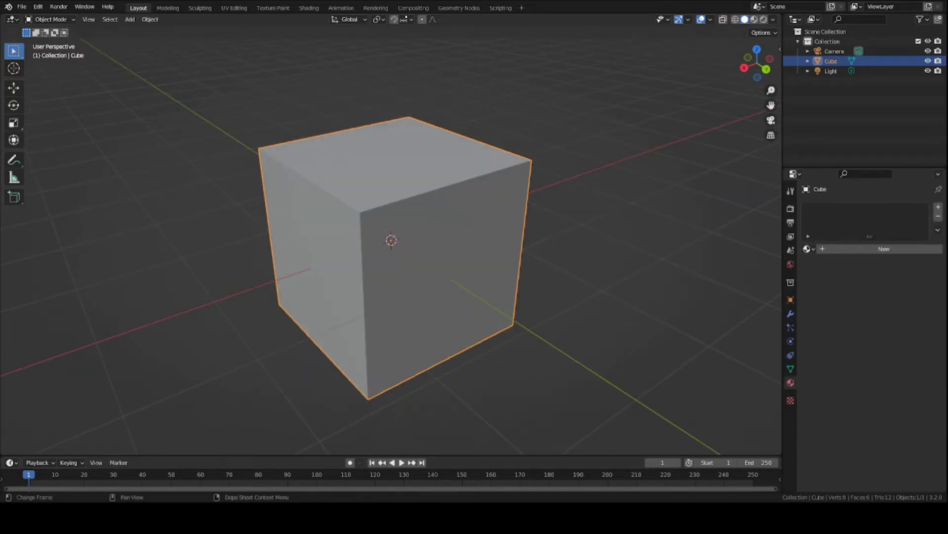
middle_click_drag(355, 385, 349, 263)
scroll(311, 250, "up", 3)
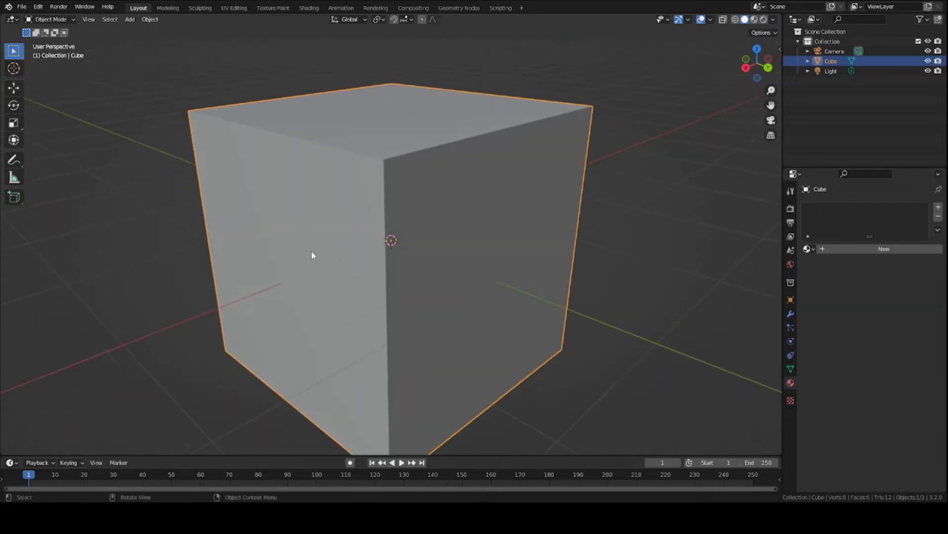
left_click(51, 19)
left_click(45, 40)
scroll(388, 247, "down", 3)
middle_click_drag(388, 265, 353, 263)
key("3")
left_click(440, 262)
scroll(399, 209, "down", 1)
left_click(405, 183)
scroll(406, 208, "up", 2)
middle_click_drag(406, 229, 397, 240)
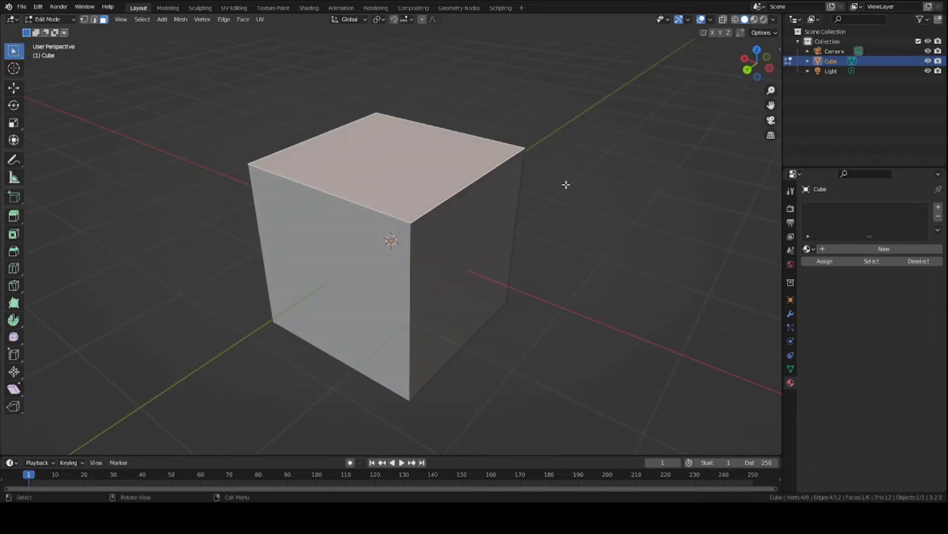
Add a material slot with a new material on the cube and name it red
left_click(938, 207)
left_click(877, 249)
left_click(876, 250)
type("r")
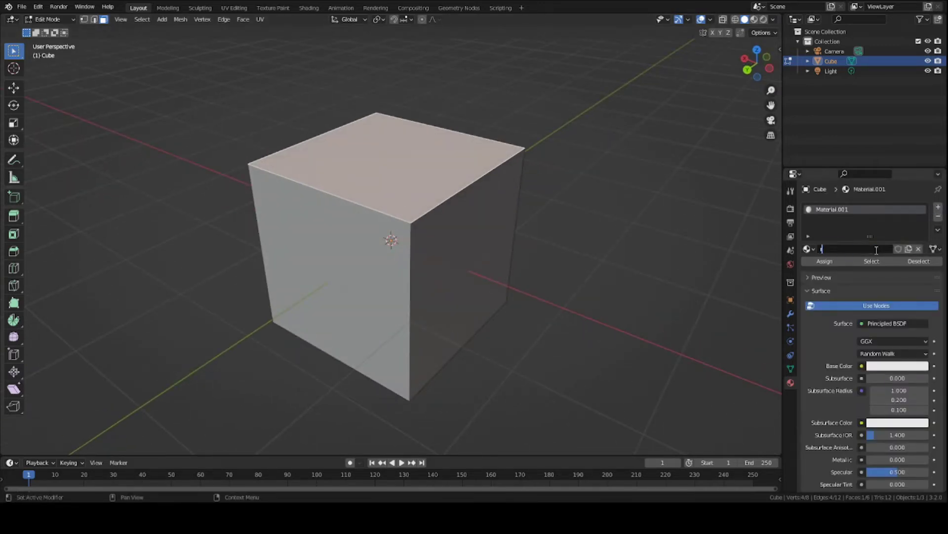
type("red")
key("Return")
Set the red material's base color to pure red and display the viewport with Rendered shading
left_click(888, 369)
left_click_drag(870, 270, 877, 298)
key("z")
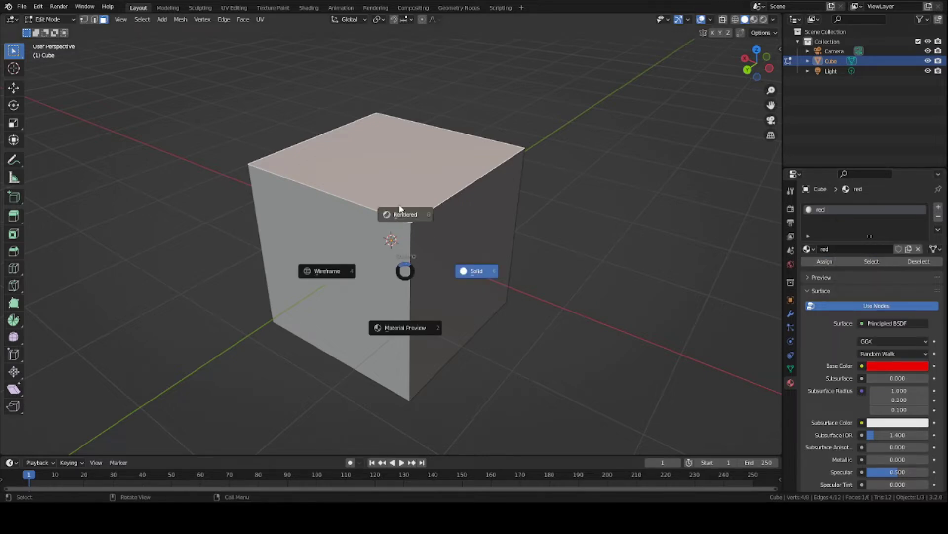
left_click(402, 213)
Select a side face of the cube, add a second material named purple, and assign it to that face
mouse_move(372, 228)
middle_mouse_down()
mouse_move(364, 242)
mouse_move(420, 220)
mouse_move(457, 227)
mouse_move(334, 193)
mouse_move(290, 220)
mouse_move(535, 218)
middle_mouse_up()
left_click(324, 214)
left_click(938, 208)
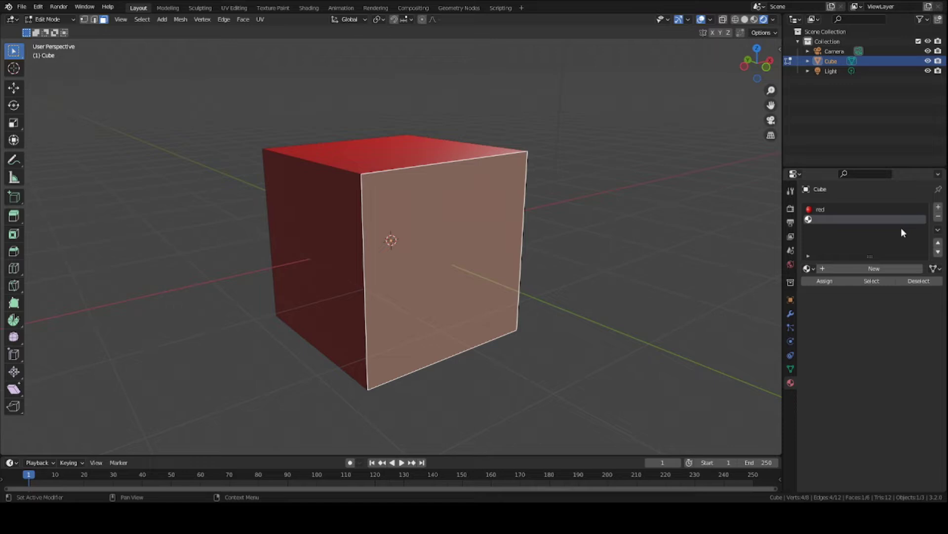
left_click(863, 269)
left_click(854, 267)
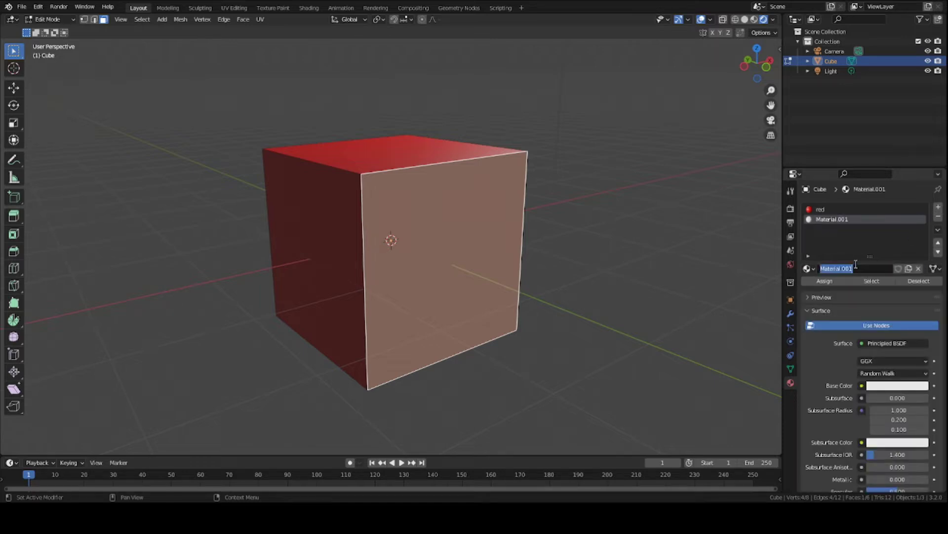
type("b")
key("Return")
left_click(833, 283)
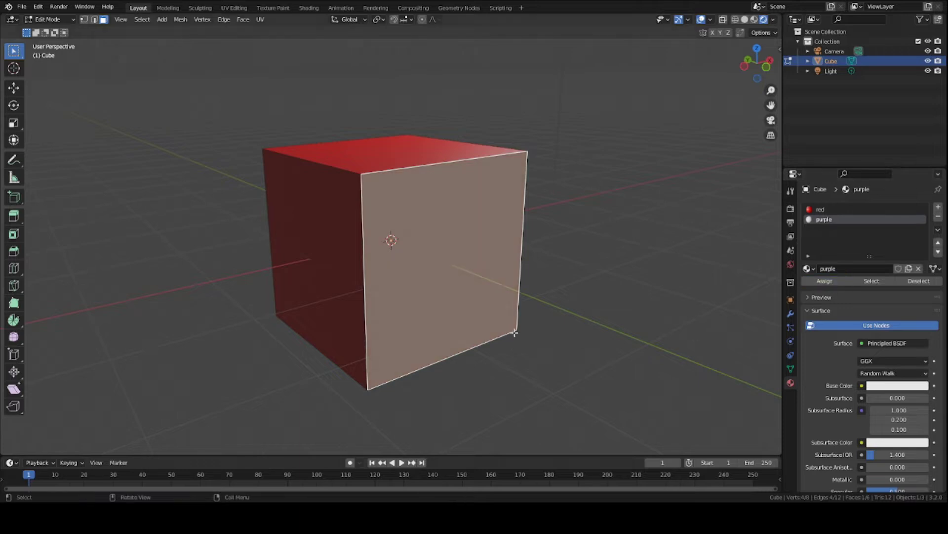
Set the purple material's base color to a magenta purple
middle_click_drag(514, 332, 501, 328)
left_click(886, 385)
left_click_drag(880, 290, 902, 308)
Select other side faces and the bottom face to examine which material each one uses
key("Tab")
middle_click_drag(535, 269, 335, 227)
key("Tab")
left_click(358, 251)
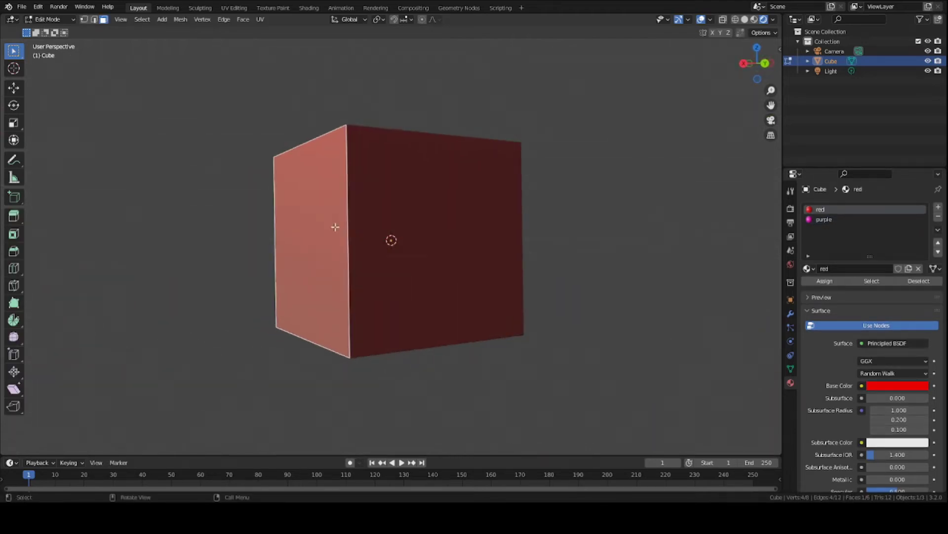
mouse_move(406, 281)
middle_mouse_down()
mouse_move(351, 244)
mouse_move(410, 269)
middle_mouse_up()
left_click(411, 269)
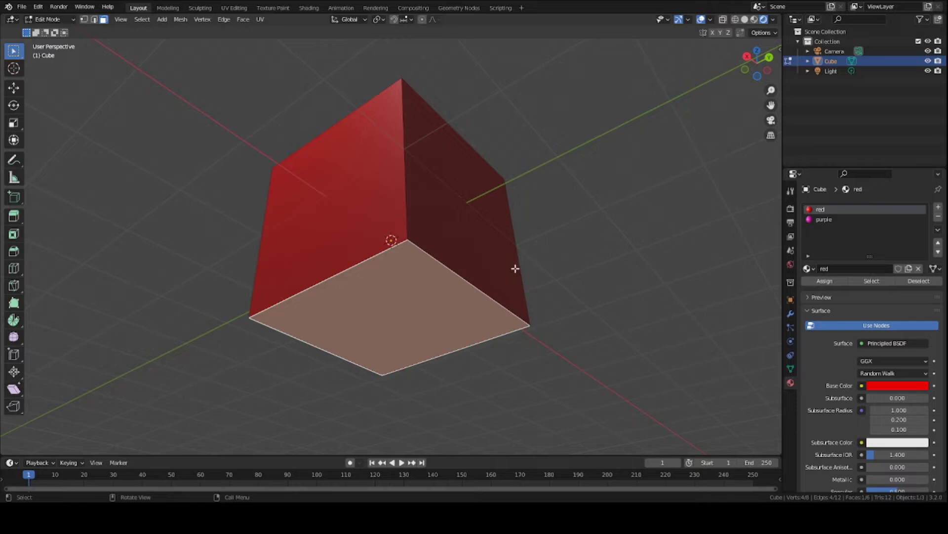
middle_click_drag(515, 268, 442, 261)
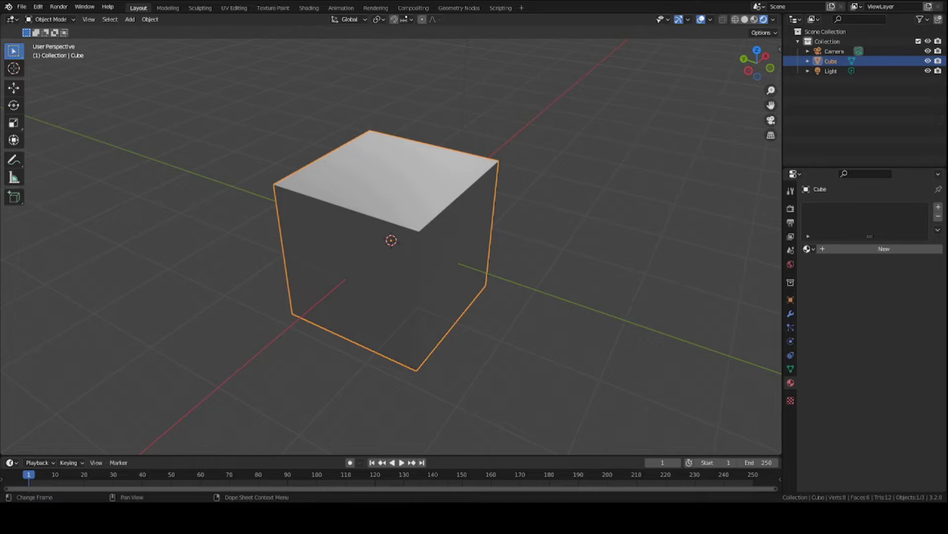
Put the plain cube in Edit Mode and give it a new material named cube
scroll(378, 331, "up", 1)
key("Tab")
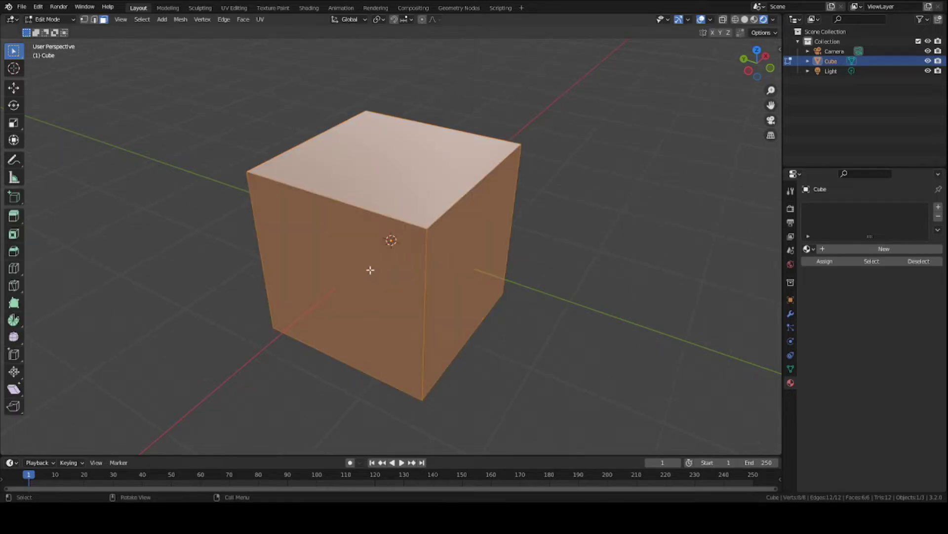
left_click(882, 249)
left_click(877, 249)
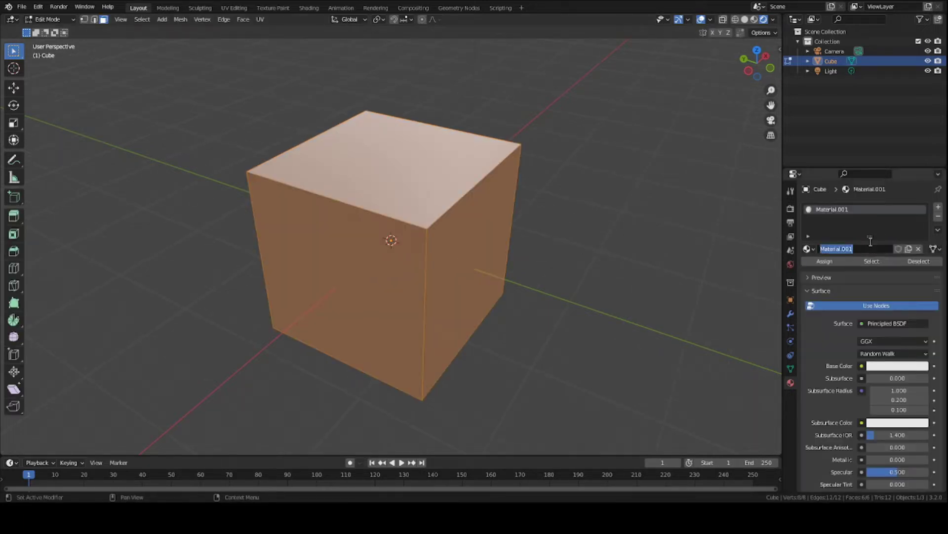
type("cube")
key("Return")
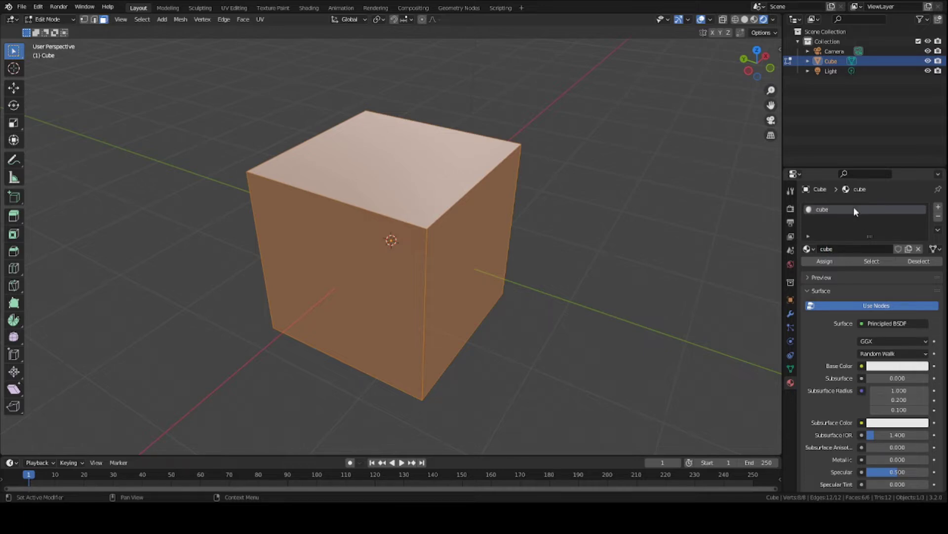
Unwrap all the cube's faces with Smart UV Project, using an angle limit of 66° and an island margin of 0
mouse_move(474, 240)
middle_mouse_down()
mouse_move(388, 228)
mouse_move(489, 222)
mouse_move(474, 223)
middle_mouse_up()
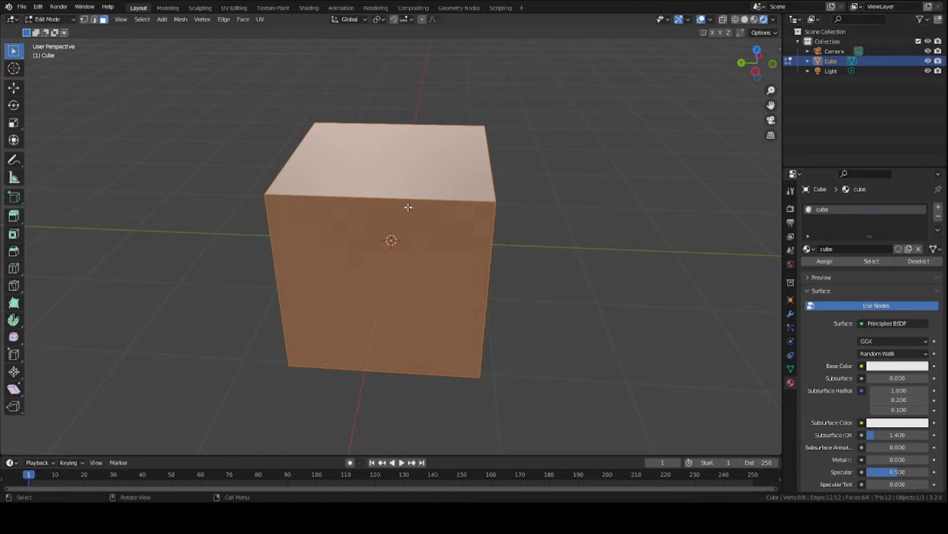
key("u")
left_click(404, 232)
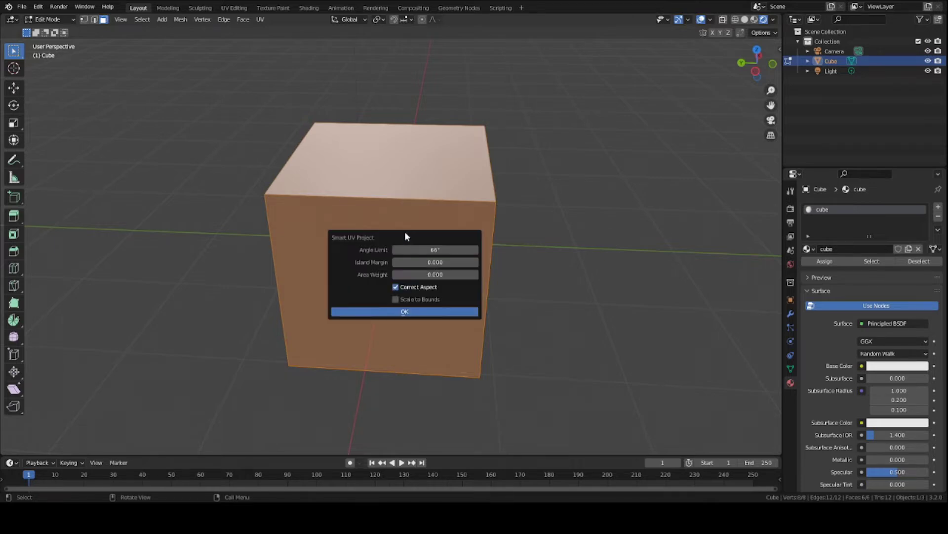
left_click(406, 312)
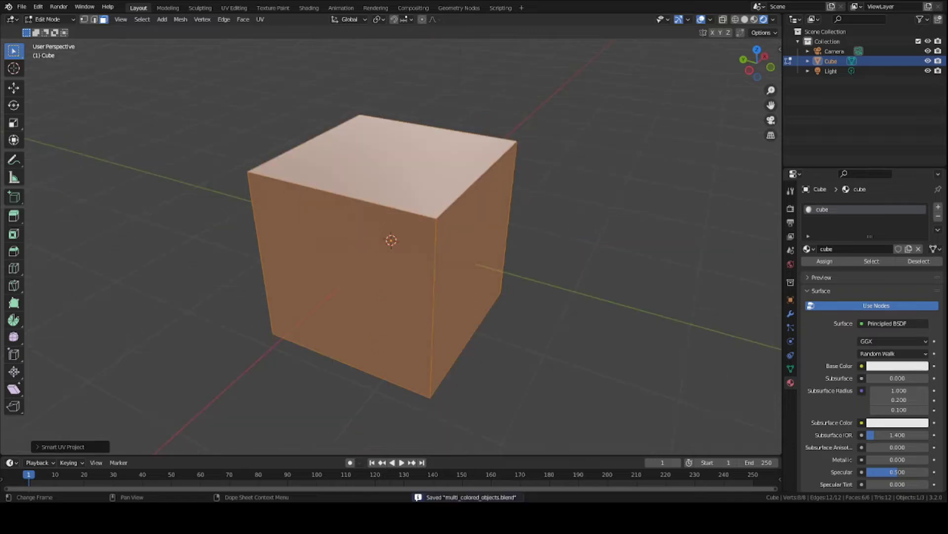
Return the cube to Object Mode and switch to the Texture Paint workspace
left_click(64, 21)
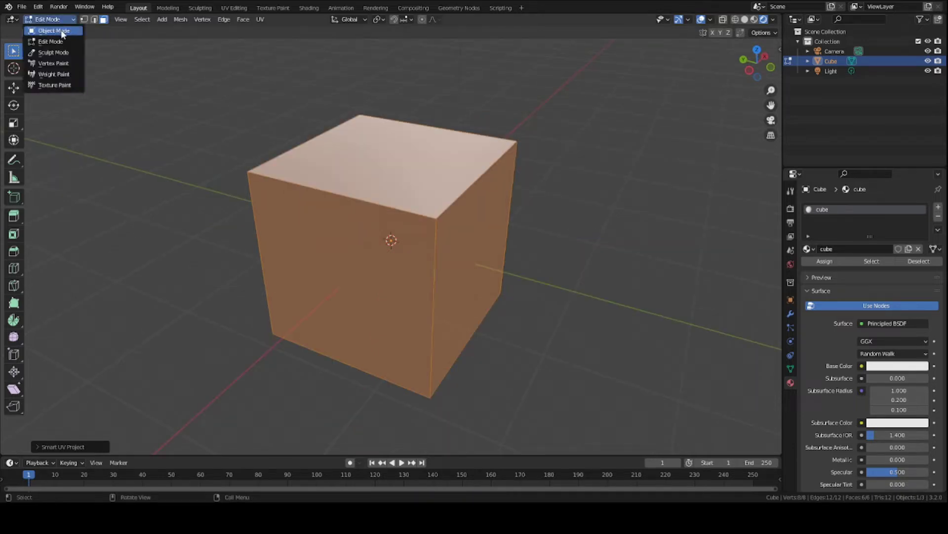
left_click(47, 28)
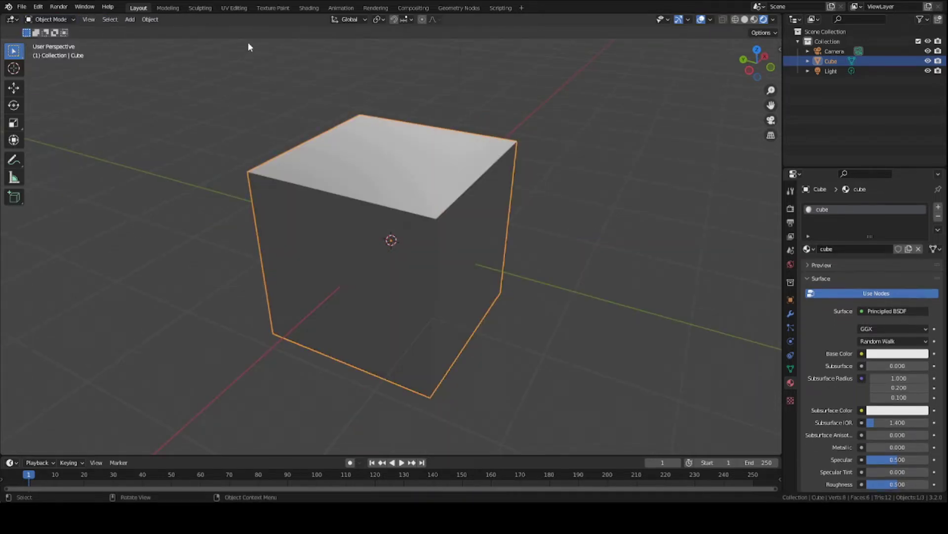
left_click(277, 8)
scroll(557, 268, "up", 6)
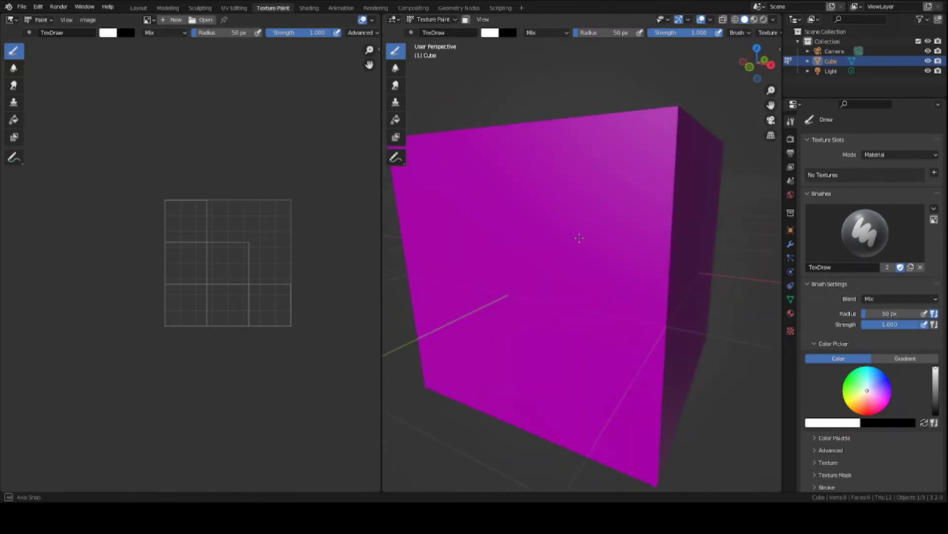
scroll(579, 238, "down", 5)
mouse_move(631, 248)
middle_mouse_down()
mouse_move(592, 237)
mouse_move(529, 251)
mouse_move(484, 227)
mouse_move(590, 243)
middle_mouse_up()
scroll(593, 237, "up", 3)
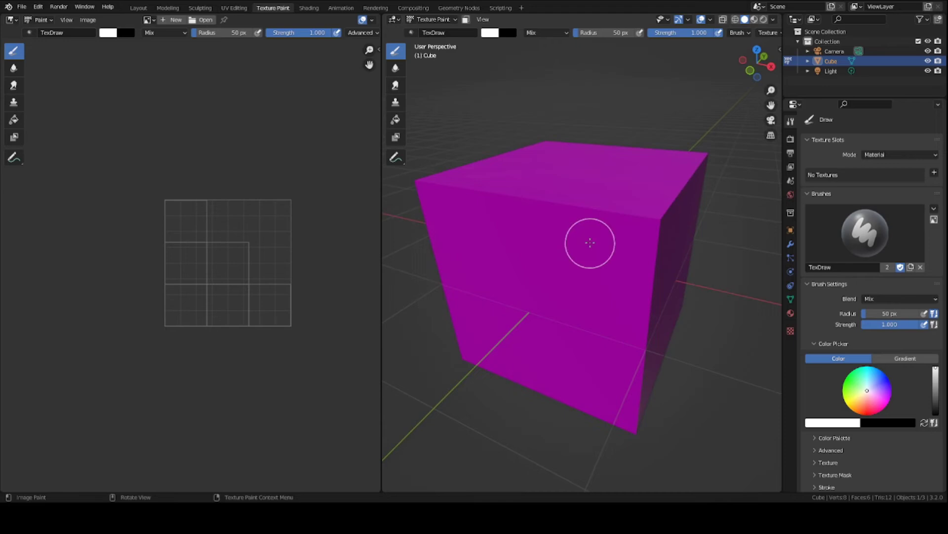
Add a blank Base Color texture paint slot measuring 4096 × 4096 px with a light grey color
left_click(933, 172)
left_click(896, 181)
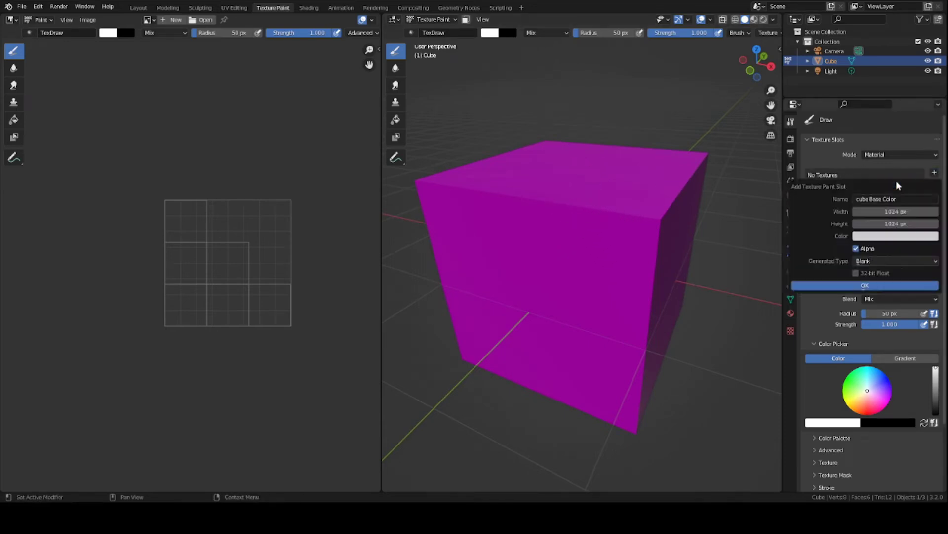
left_click(890, 213)
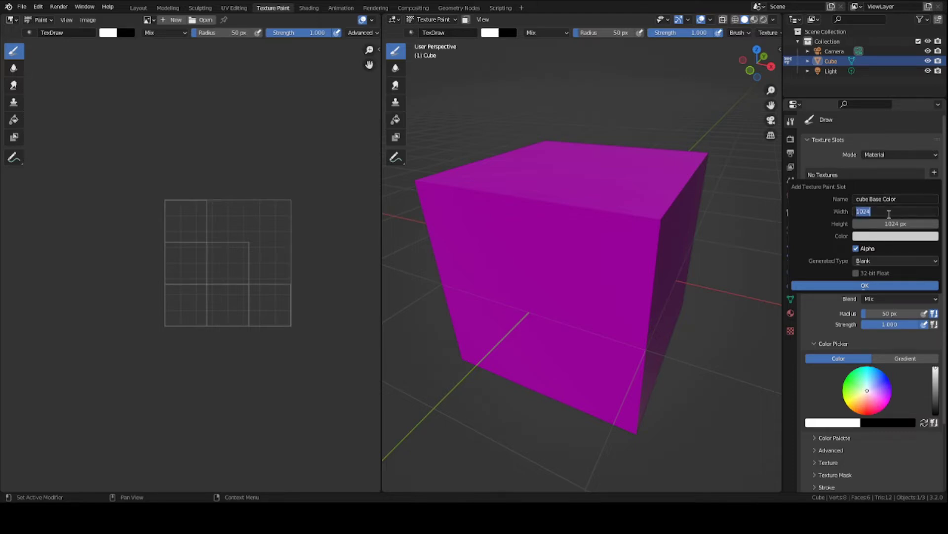
type("4096")
key("Return")
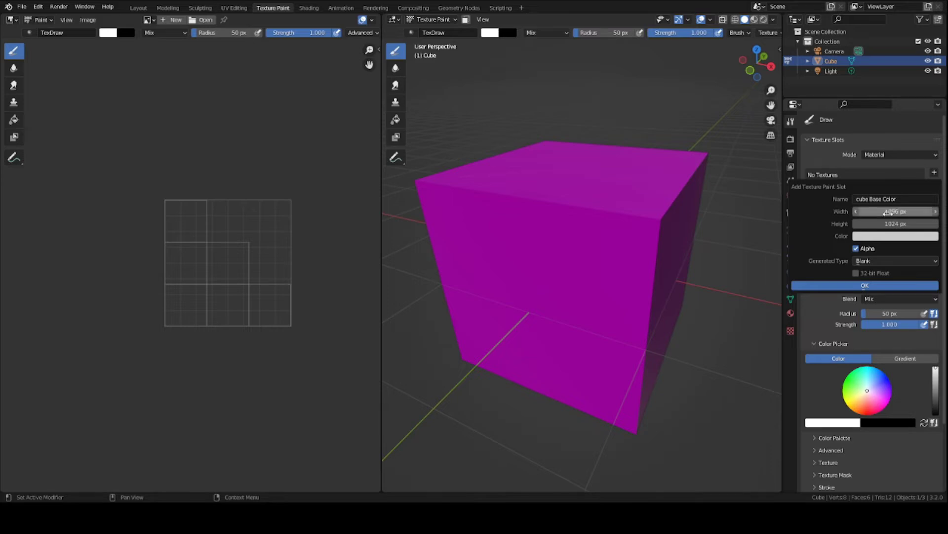
left_click(903, 222)
type("409")
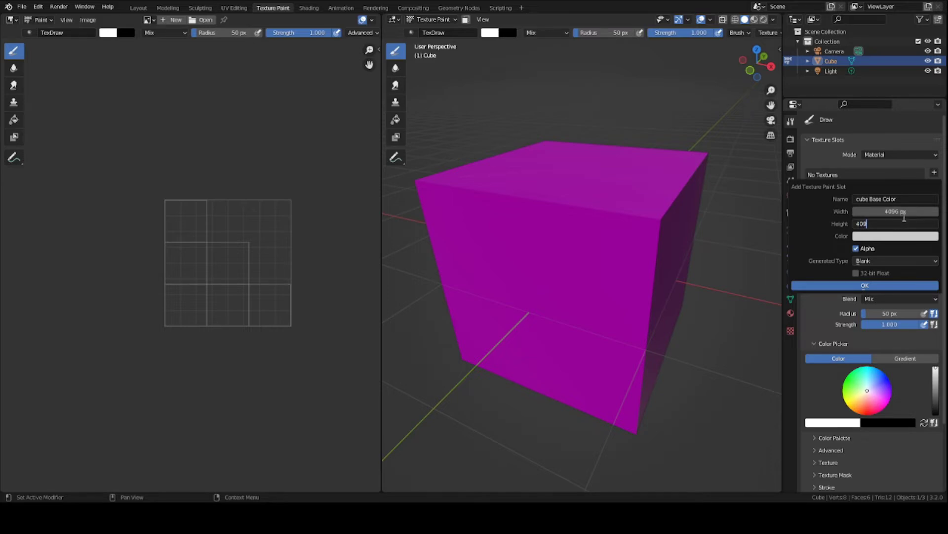
type("6")
key("Return")
left_click(888, 238)
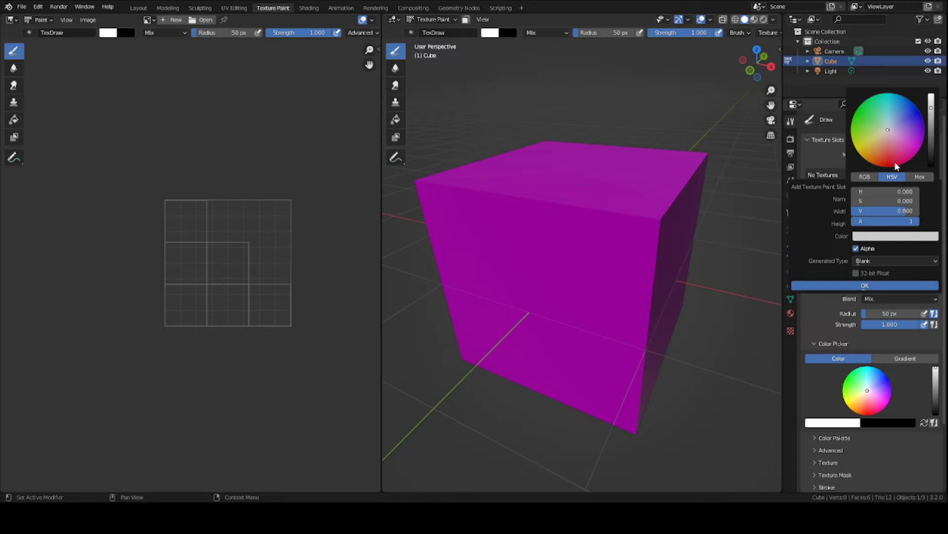
mouse_move(887, 130)
left_mouse_down()
mouse_move(892, 137)
mouse_move(887, 129)
left_mouse_up()
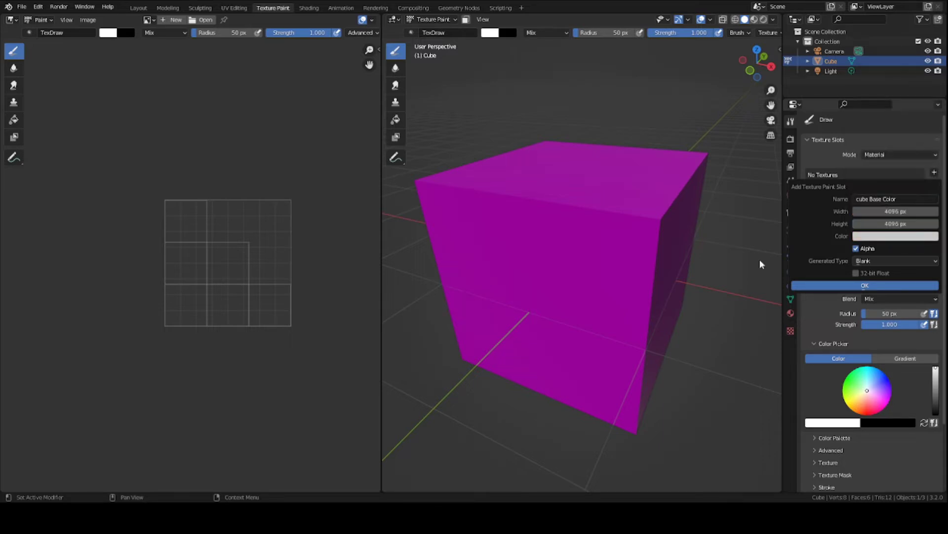
left_click(859, 286)
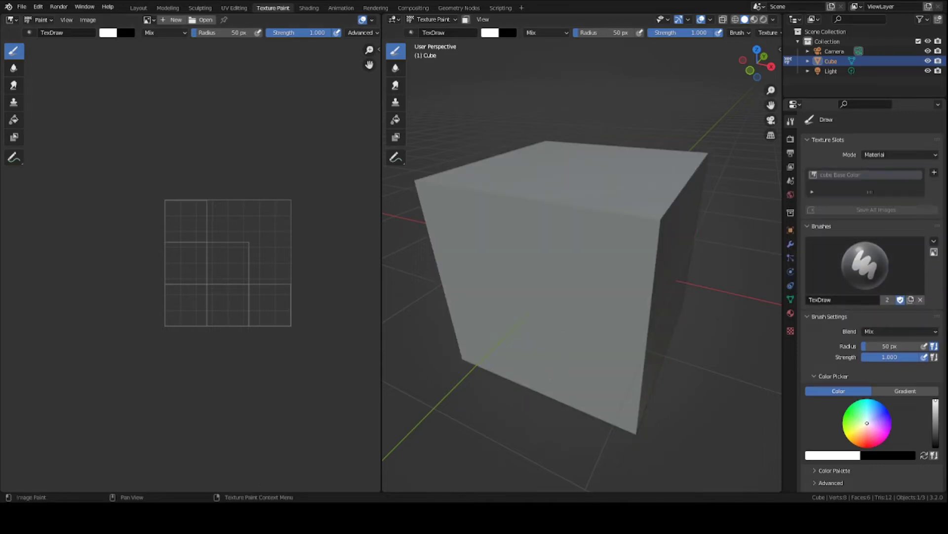
Set the brush color to red and paint a rounded loop on one side face of the cube
middle_click_drag(555, 290, 589, 244)
middle_click_drag(635, 296, 614, 303)
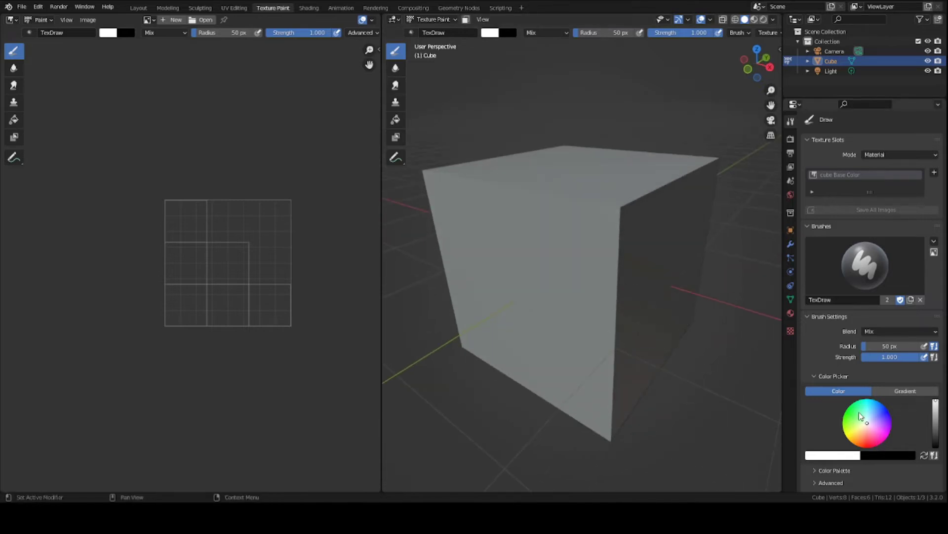
scroll(856, 417, "down", 2)
left_click(874, 404)
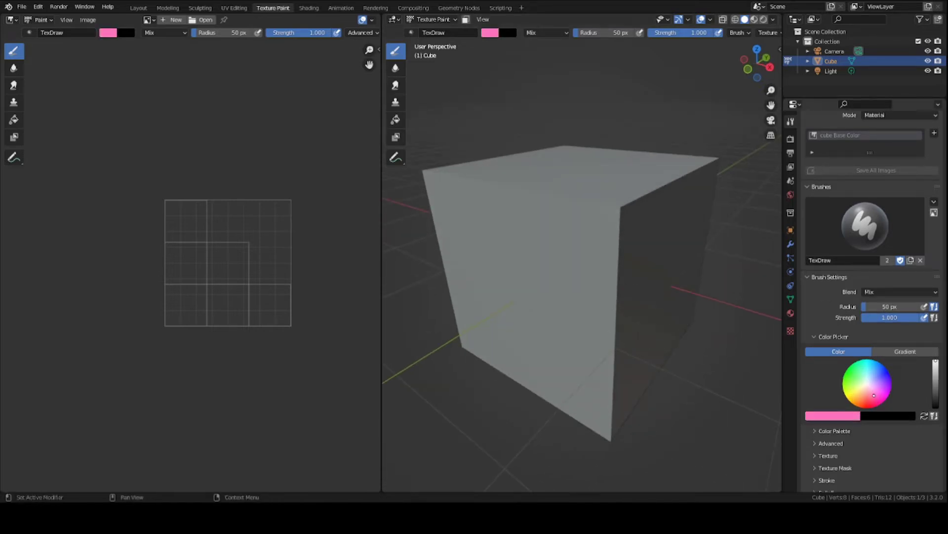
left_click_drag(873, 404, 870, 407)
middle_click_drag(542, 239, 568, 217)
mouse_move(496, 213)
left_mouse_down()
mouse_move(588, 329)
mouse_move(524, 289)
left_mouse_up()
Set the brush color to bright green and paint a large patch on the cube's top face
mouse_move(524, 288)
middle_mouse_down()
mouse_move(538, 267)
mouse_move(582, 275)
mouse_move(618, 265)
mouse_move(631, 275)
mouse_move(661, 265)
middle_mouse_up()
left_click(864, 389)
left_click_drag(865, 389, 856, 363)
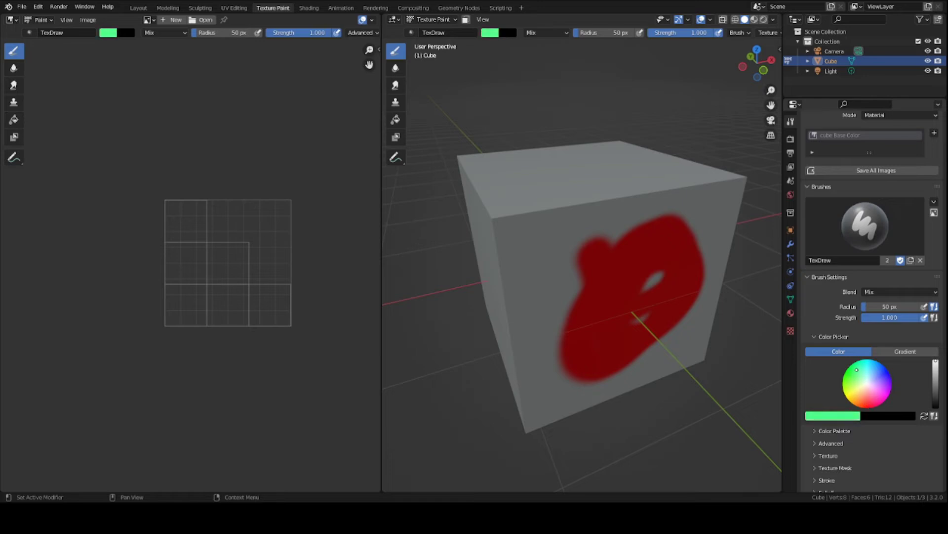
middle_click_drag(652, 303, 576, 186)
mouse_move(622, 153)
left_mouse_down()
mouse_move(546, 250)
mouse_move(502, 199)
mouse_move(582, 181)
left_mouse_up()
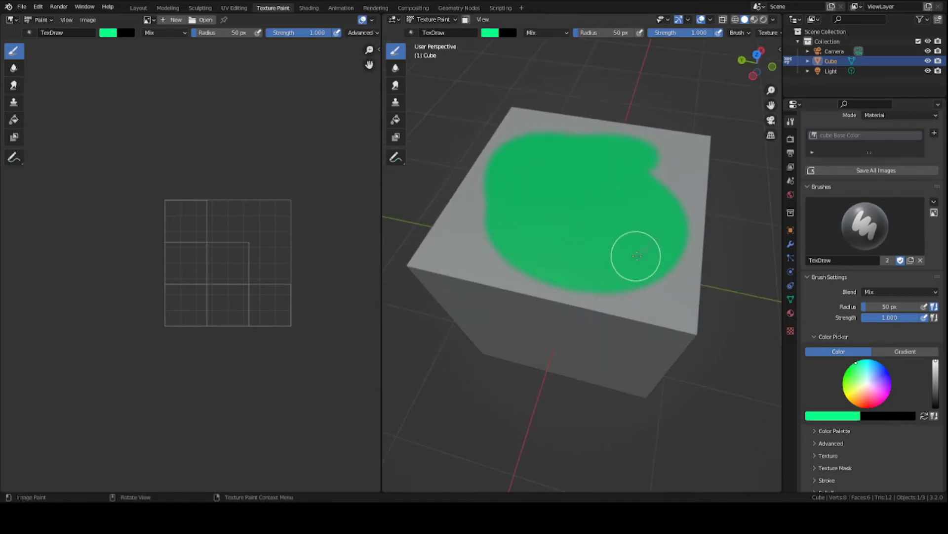
Extend the green paint out to the edges of the top face
middle_click_drag(635, 256, 448, 210)
mouse_move(597, 336)
middle_mouse_down()
mouse_move(572, 343)
mouse_move(559, 225)
middle_mouse_up()
mouse_move(540, 260)
middle_mouse_down()
mouse_move(595, 228)
mouse_move(614, 243)
mouse_move(604, 216)
mouse_move(582, 205)
middle_mouse_up()
mouse_move(515, 262)
left_mouse_down()
mouse_move(508, 311)
mouse_move(646, 312)
mouse_move(493, 333)
mouse_move(654, 325)
mouse_move(671, 250)
mouse_move(559, 163)
mouse_move(497, 160)
mouse_move(507, 295)
mouse_move(535, 182)
mouse_move(550, 163)
mouse_move(644, 163)
left_mouse_up()
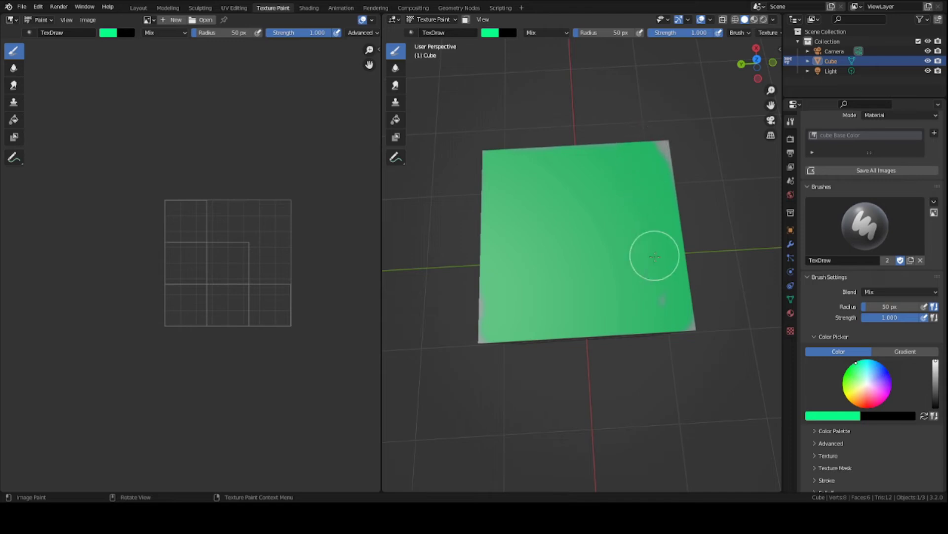
Set the brush color to black and its radius to 14 px, and paint thin squiggles on the cube's green top face
middle_click_drag(658, 174, 556, 175)
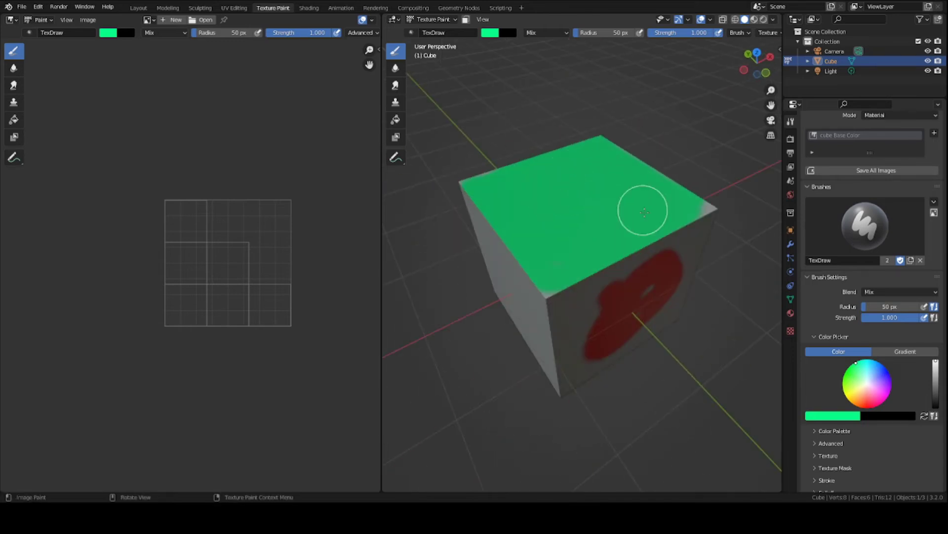
left_click_drag(860, 384, 869, 398)
left_click_drag(937, 384, 936, 408)
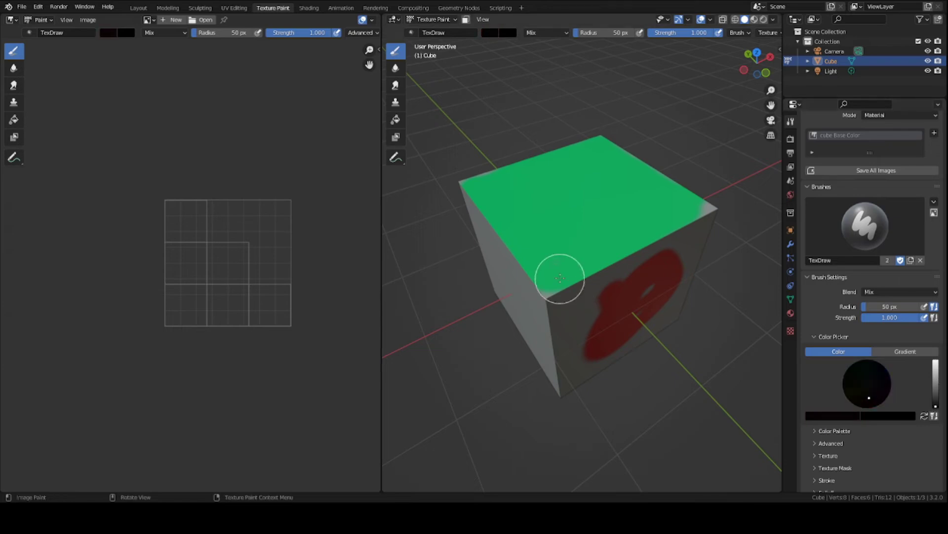
scroll(559, 277, "up", 4)
key("f")
left_click(579, 271)
mouse_move(473, 184)
left_mouse_down()
mouse_move(540, 247)
mouse_move(570, 221)
left_mouse_up()
left_click_drag(597, 262, 616, 190)
Inspect the cube's other side faces and expand the paint tool's Symmetry options
mouse_move(659, 255)
middle_mouse_down()
mouse_move(558, 265)
mouse_move(473, 340)
middle_mouse_up()
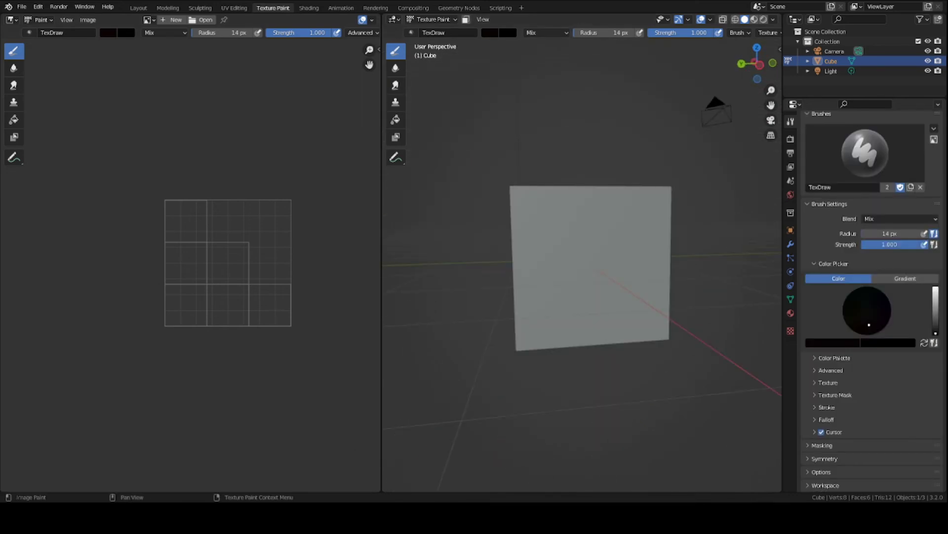
mouse_move(435, 342)
middle_mouse_down()
mouse_move(519, 297)
mouse_move(711, 353)
mouse_move(548, 311)
middle_mouse_up()
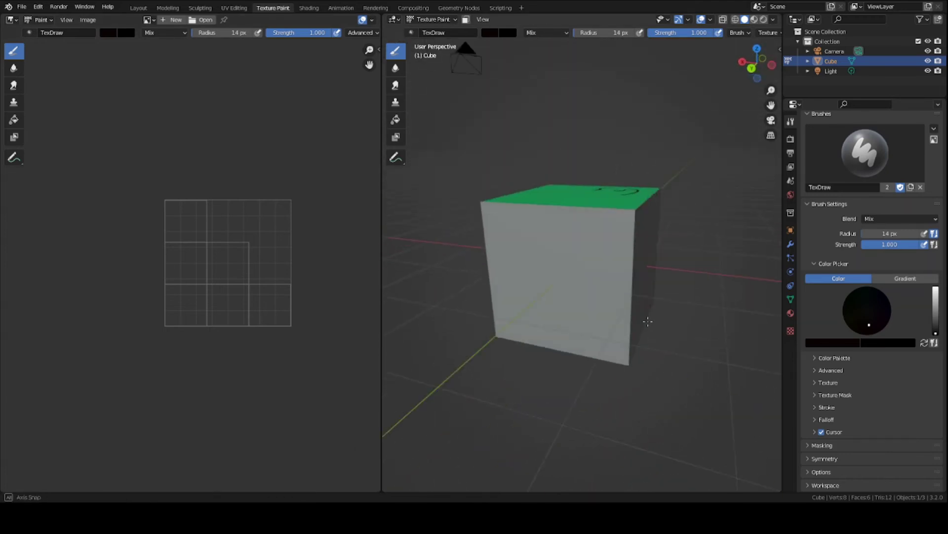
middle_click_drag(648, 322, 563, 302)
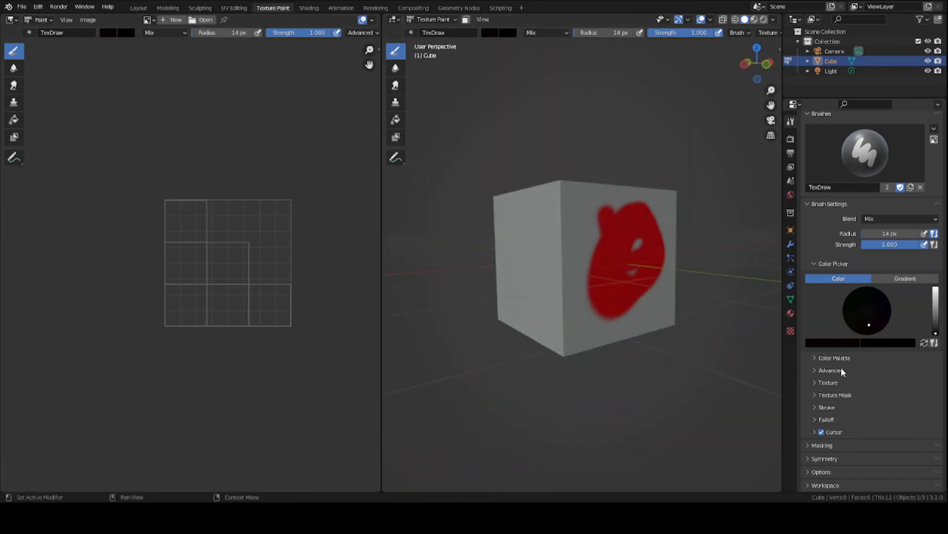
left_click(810, 458)
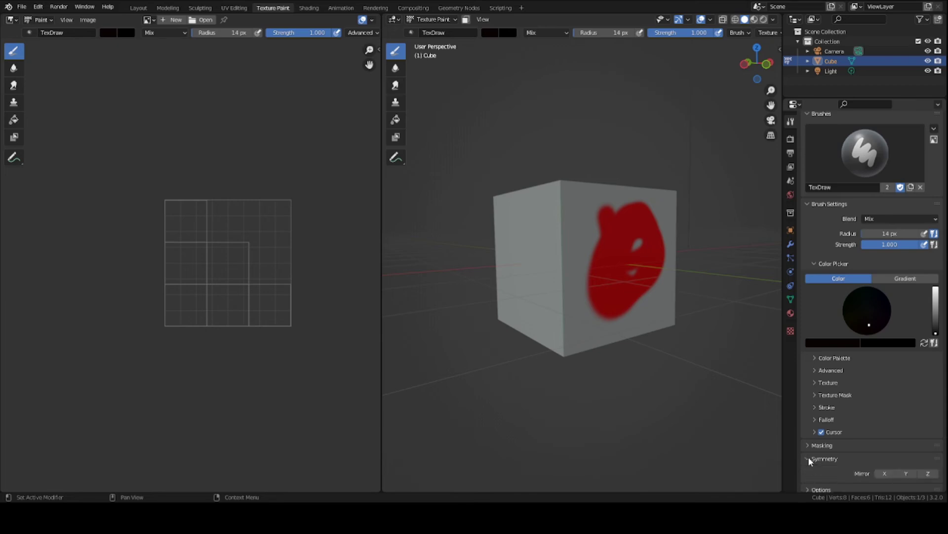
Show the cube Base Color texture in the image editor and save the painted image
scroll(813, 455, "down", 1)
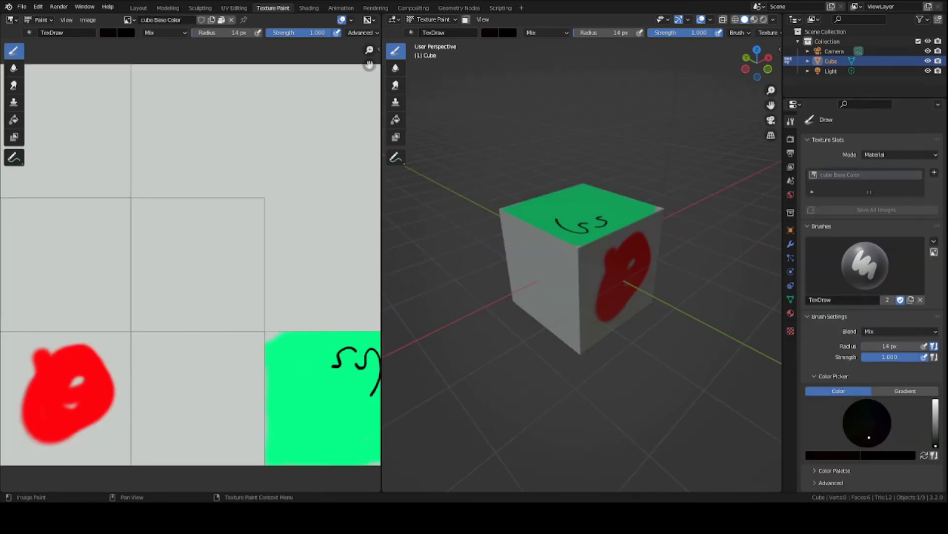
scroll(580, 273, "up", 5)
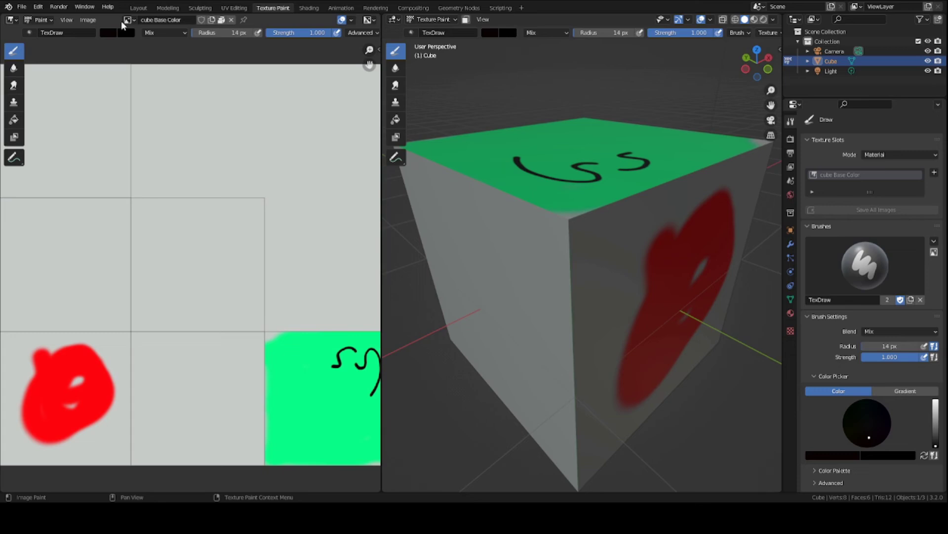
left_click(89, 20)
scroll(233, 354, "down", 3)
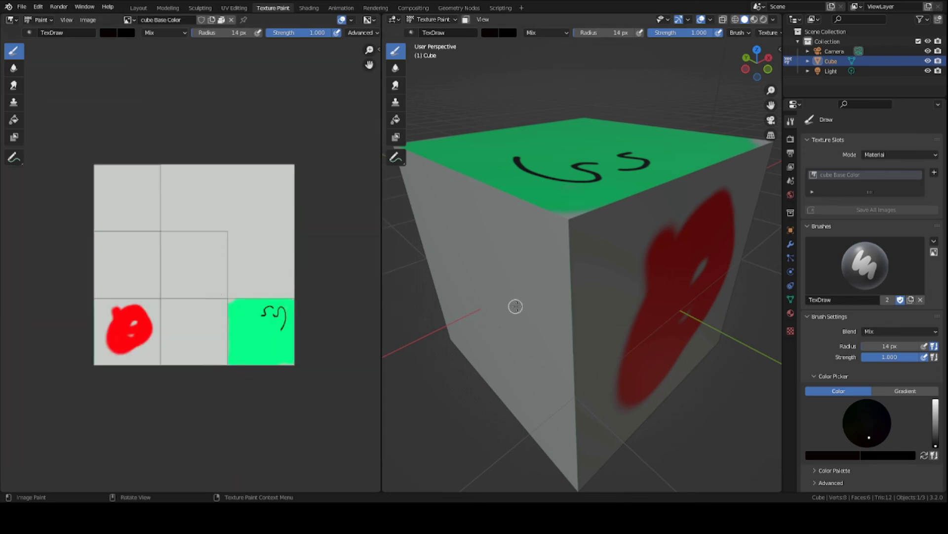
mouse_move(481, 248)
middle_mouse_down()
mouse_move(478, 232)
mouse_move(593, 250)
middle_mouse_up()
left_click(88, 20)
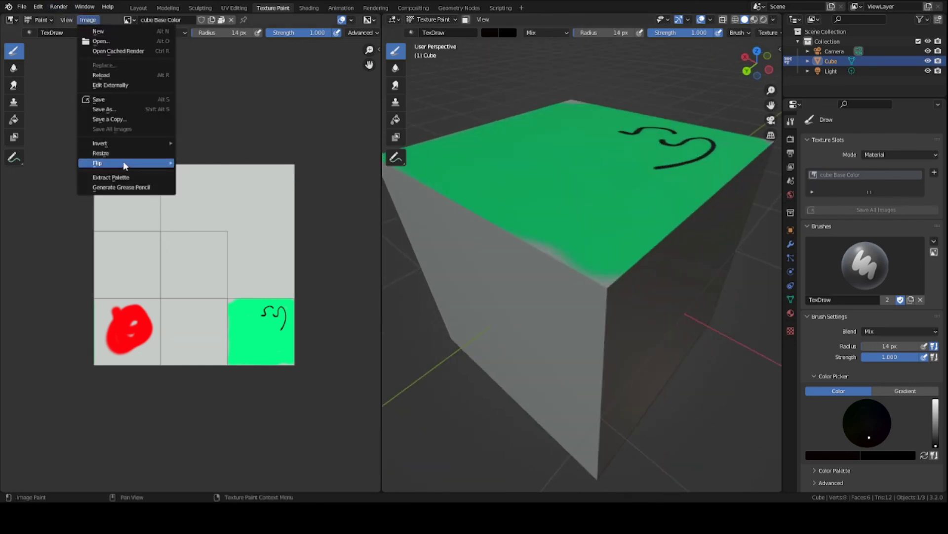
left_click(114, 101)
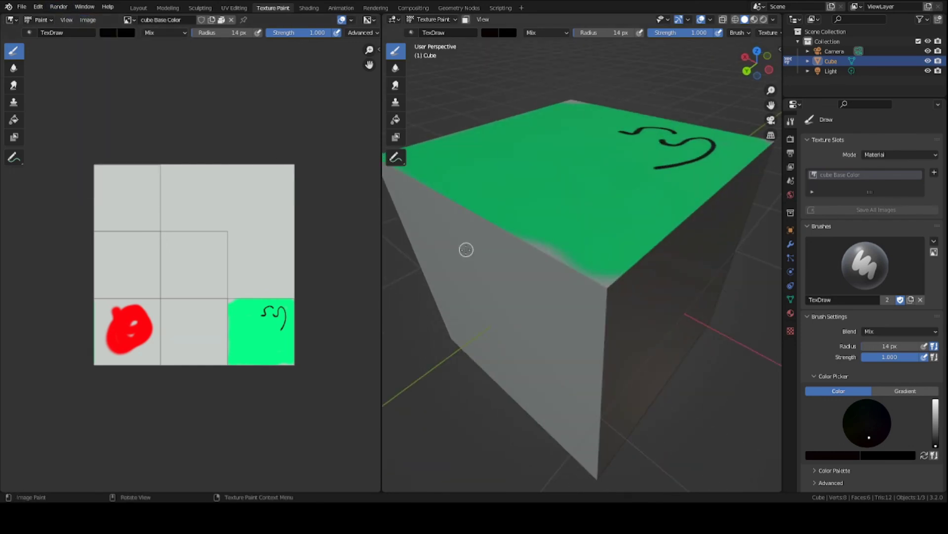